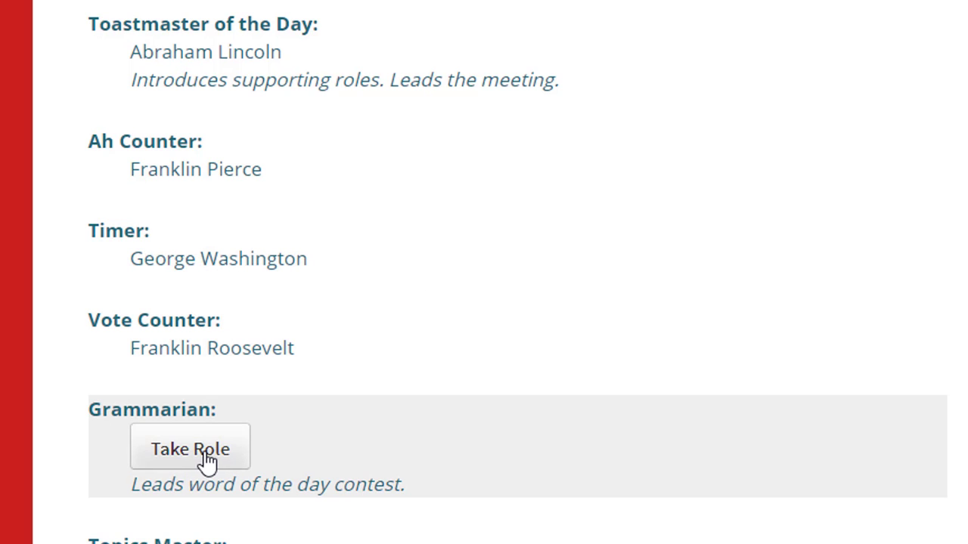
Sign up for the open Grammarian role at the August 24 weekly meeting
left_click(205, 458)
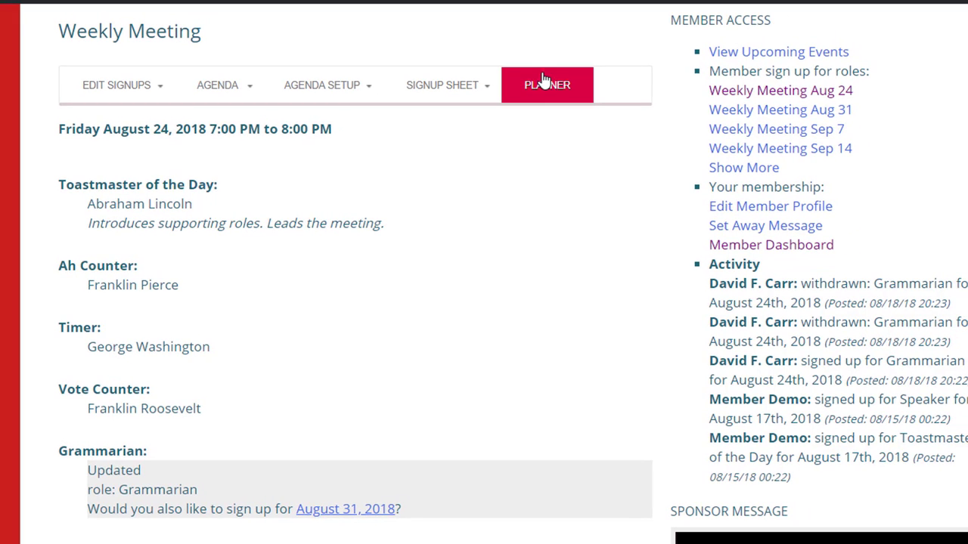
Open the multi-meeting role planner and sign up as Evaluator for the September 7 weekly meeting
left_click(544, 86)
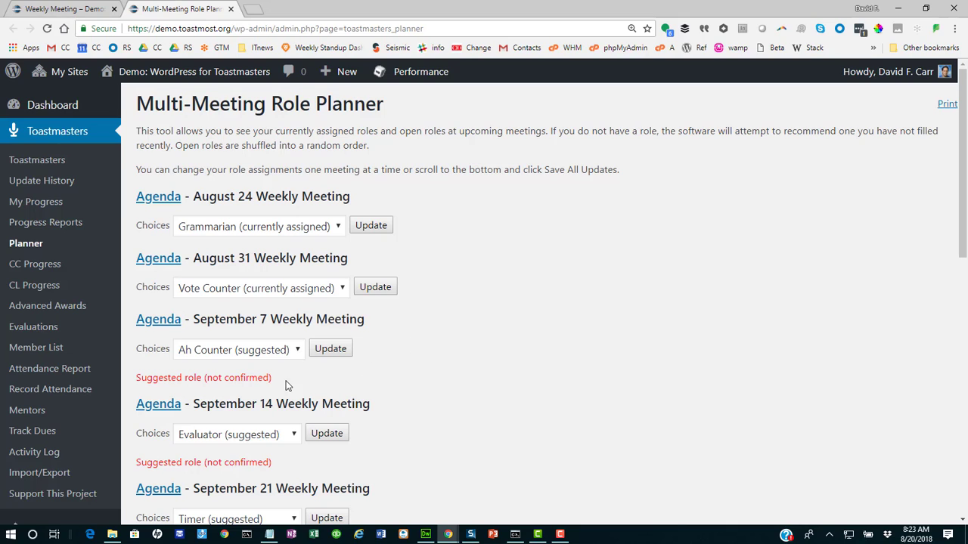
left_click(295, 350)
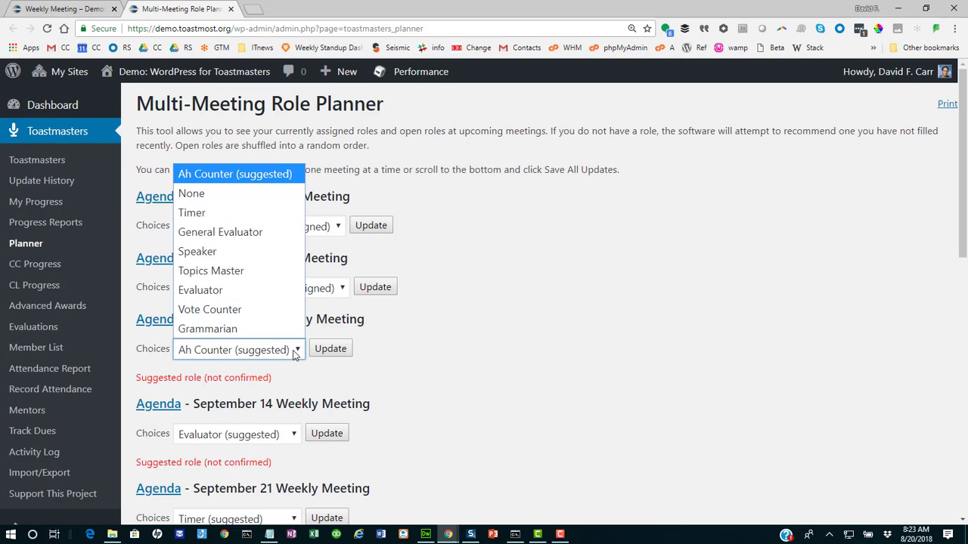
left_click(266, 290)
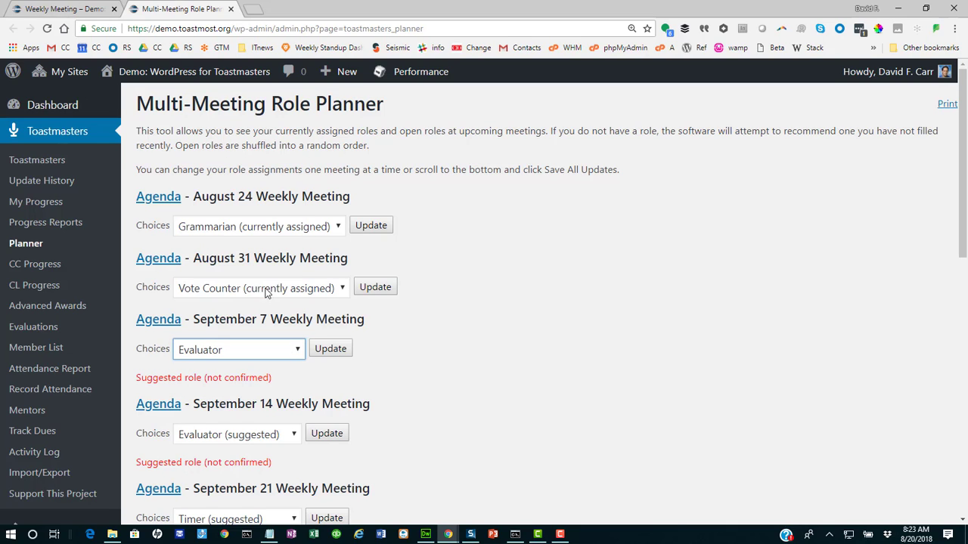
left_click(331, 350)
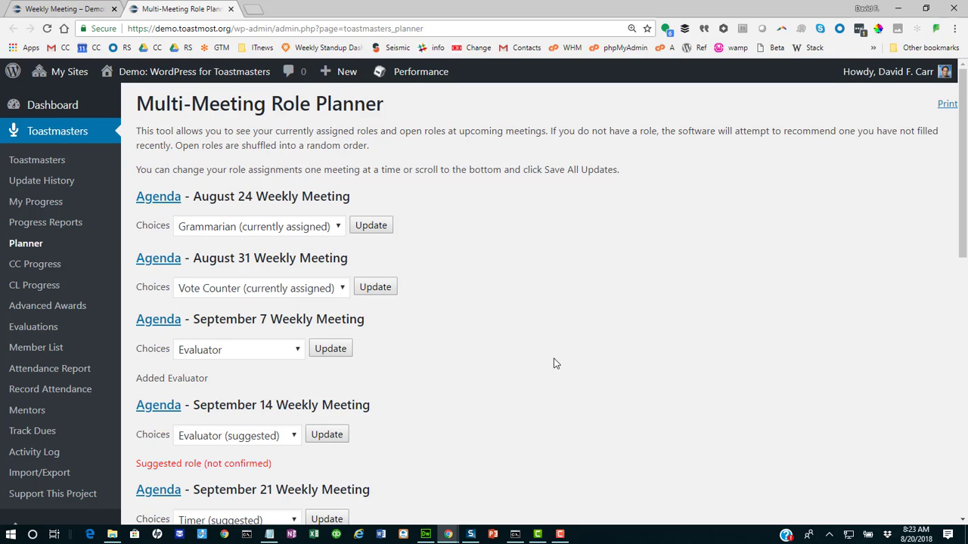
Return from the planner to the August 24 weekly meeting page and withdraw from the Grammarian role
mouse_move(137, 81)
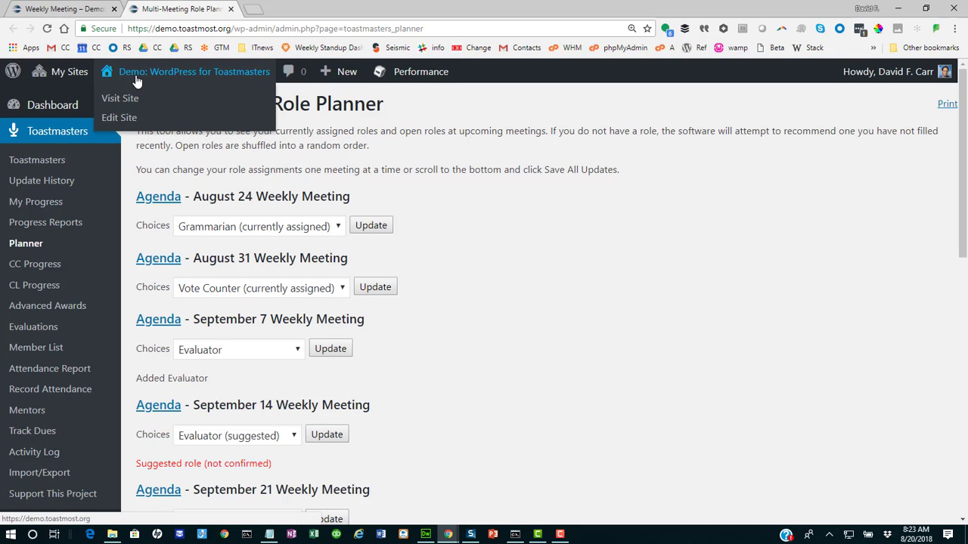
left_click(124, 99)
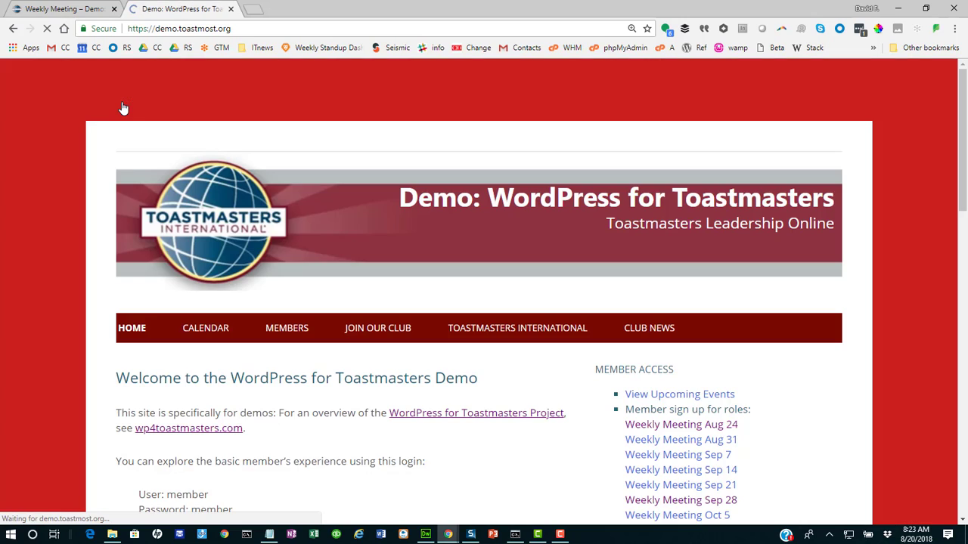
left_click_drag(965, 101, 965, 161)
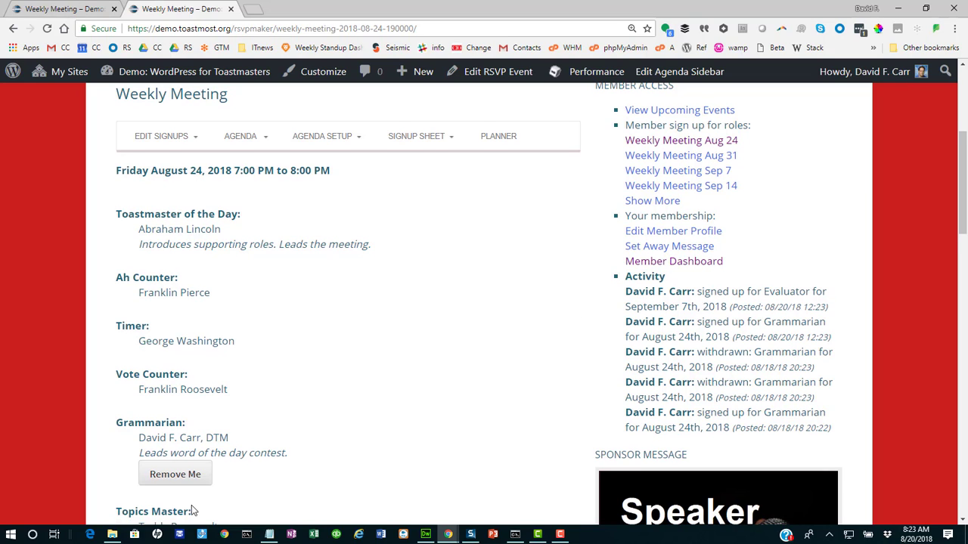
left_click(181, 476)
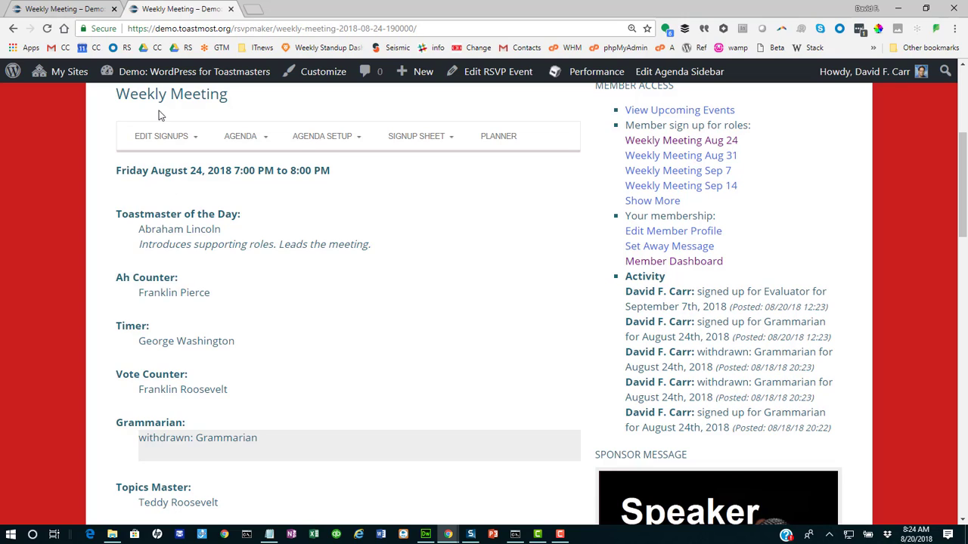
Switch the August 24 meeting to Edit Signups mode, look over the role assignments and open the signup sheet
left_click(155, 143)
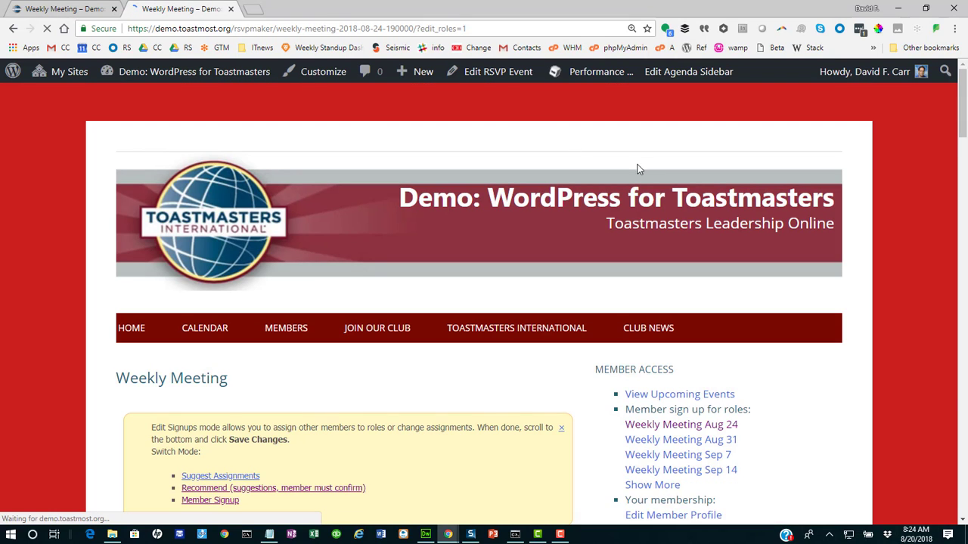
left_click_drag(962, 127, 962, 170)
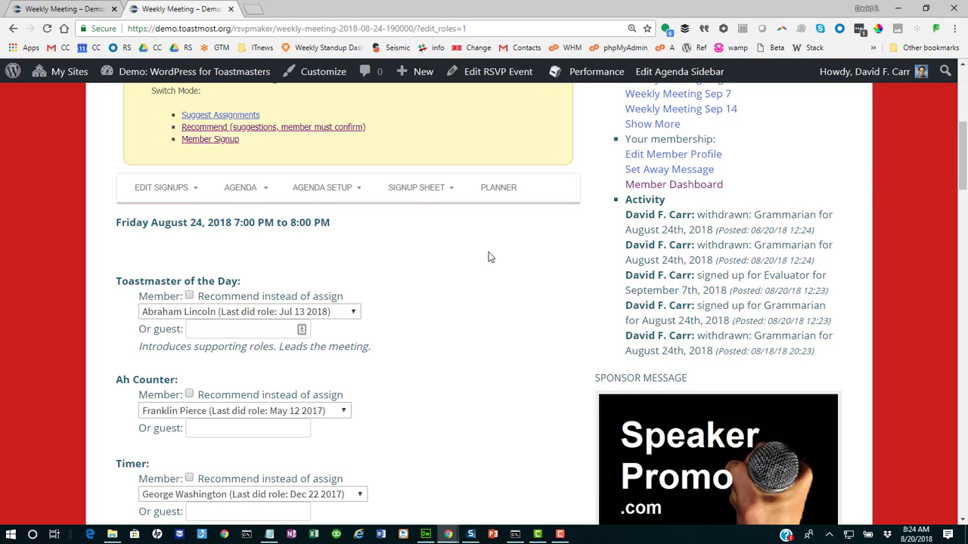
mouse_move(437, 198)
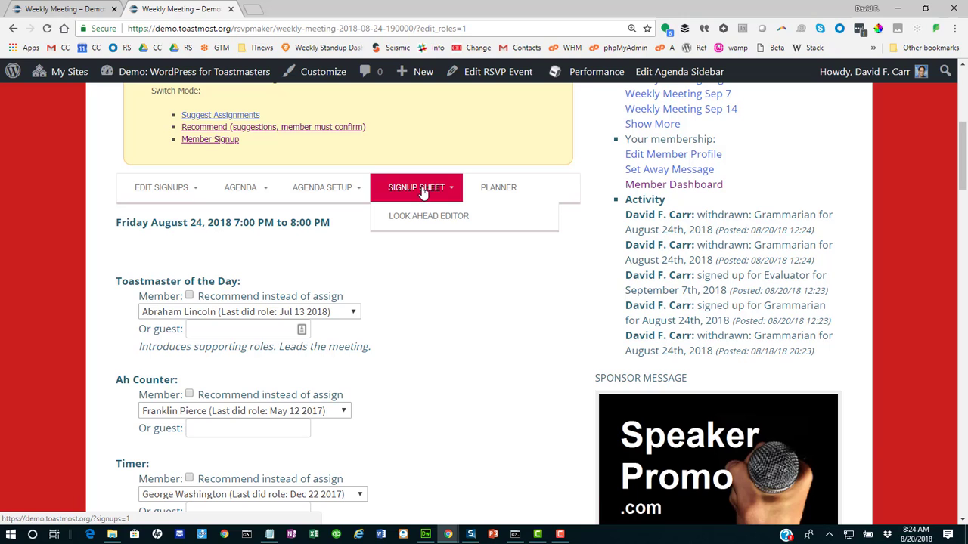
left_click(422, 190)
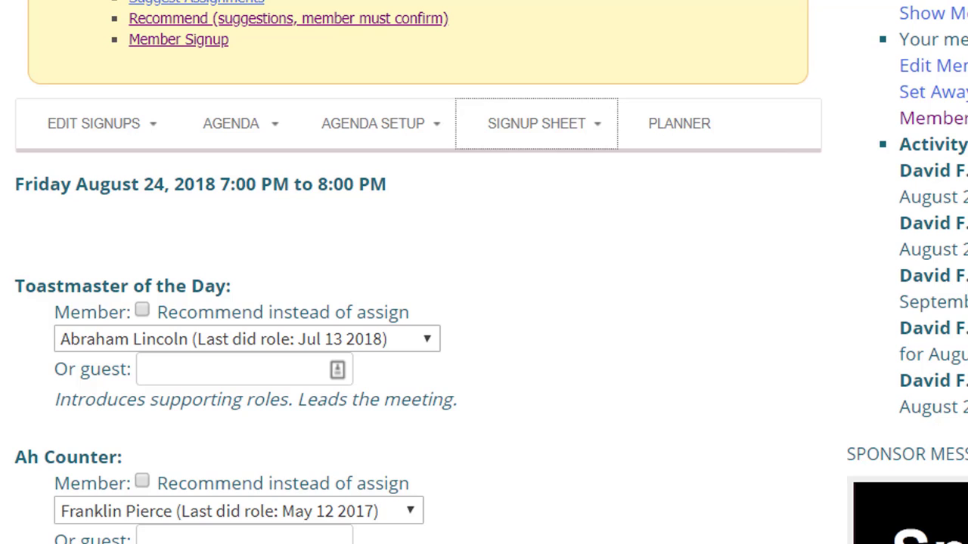
Open the Look Ahead Editor for the signup sheet and show 5 meetings
mouse_move(518, 156)
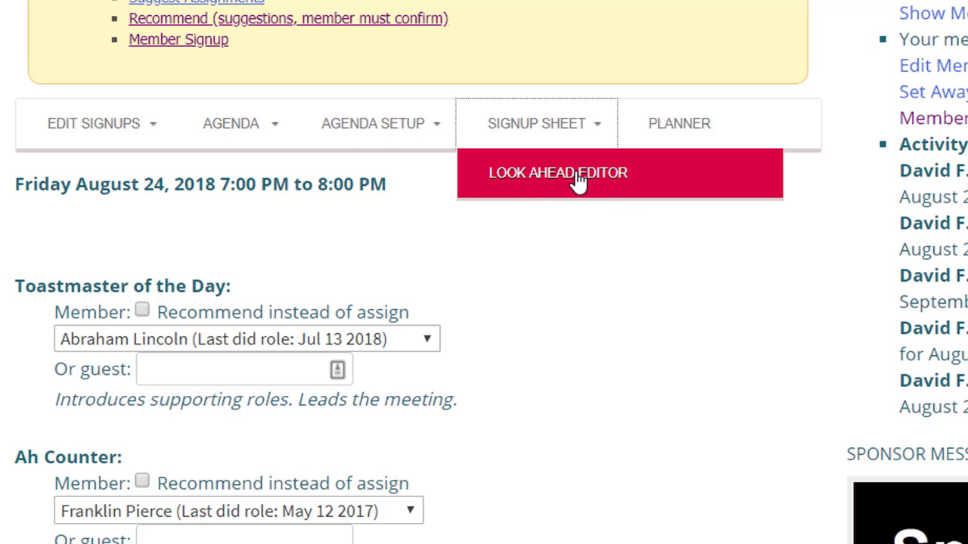
left_click(577, 180)
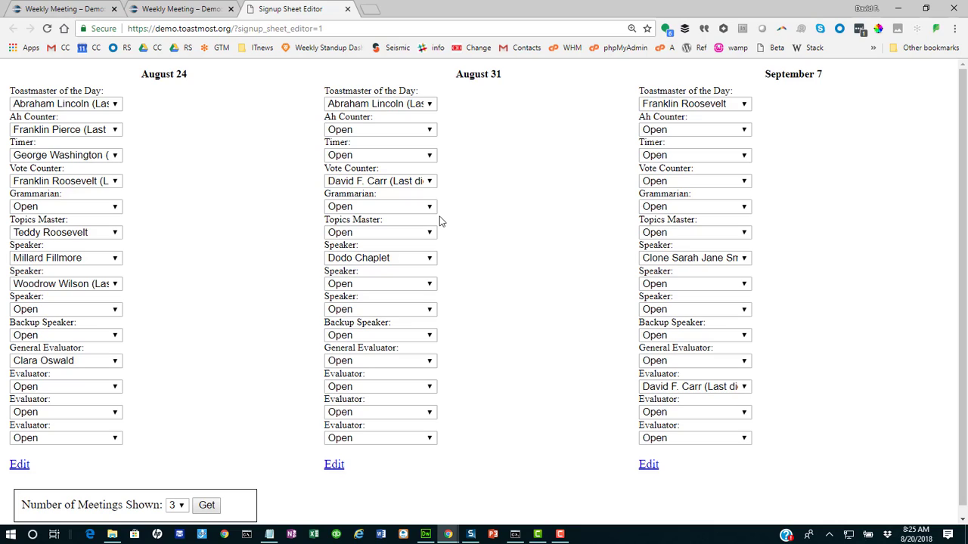
left_click(182, 506)
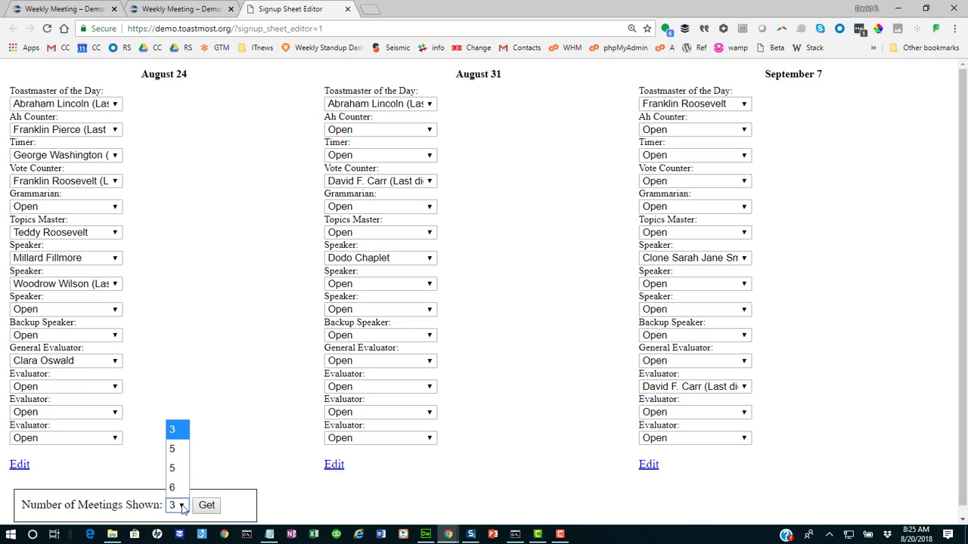
left_click(176, 469)
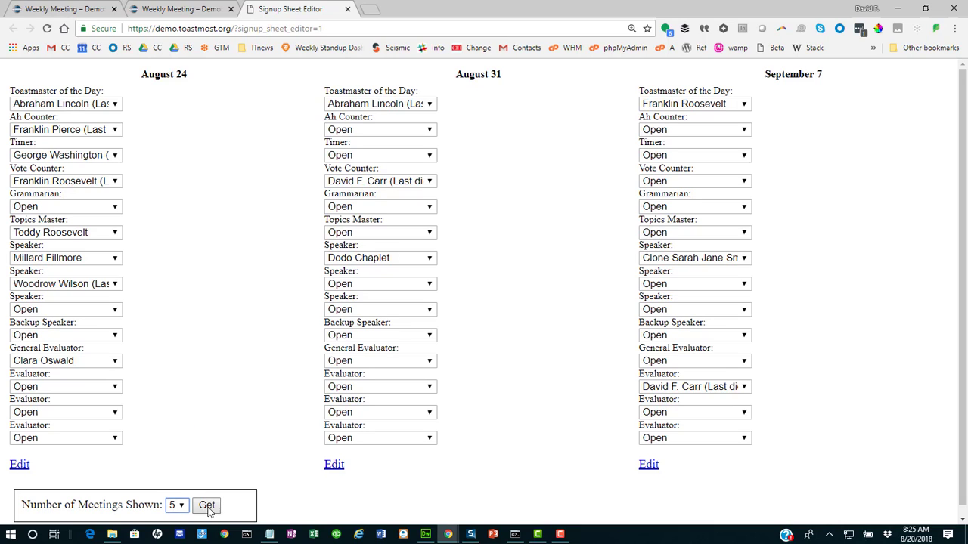
left_click(206, 507)
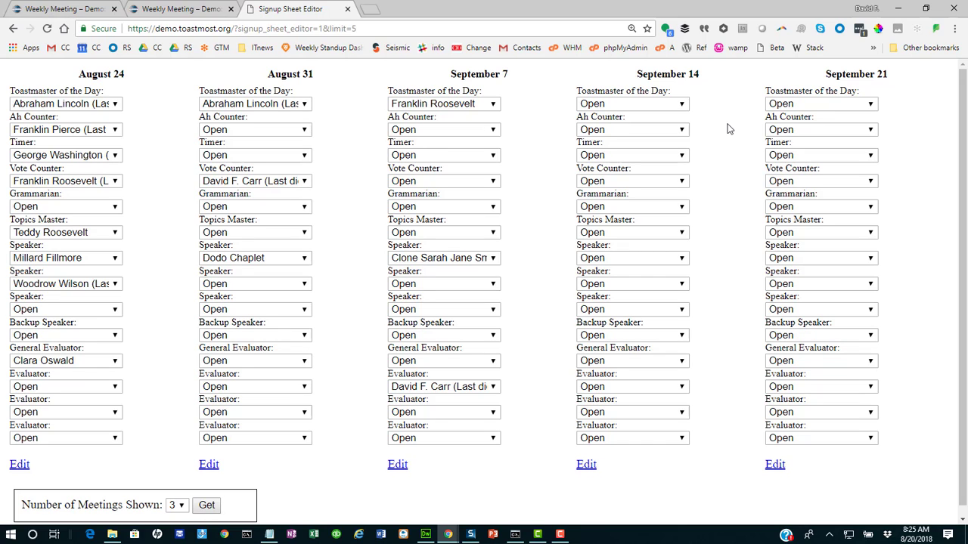
Assign Abraham Lincoln as Toastmaster of the Day for September 14 and Topics Master for September 21, and close the signup editor
left_click(654, 104)
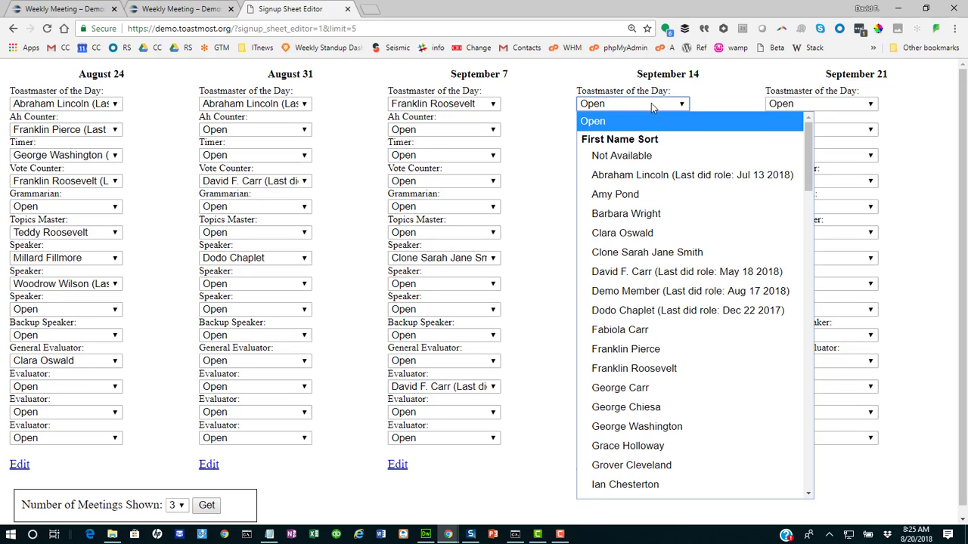
left_click(655, 177)
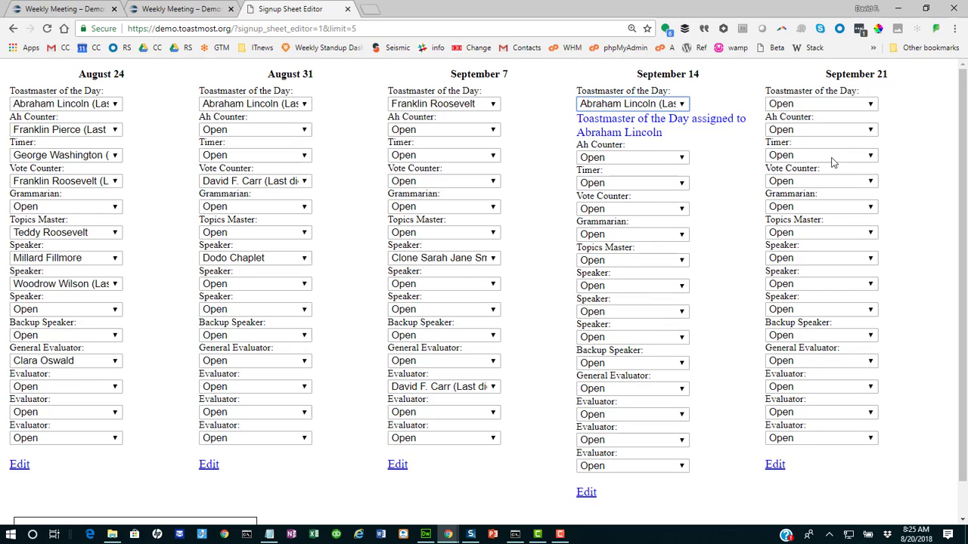
left_click(821, 232)
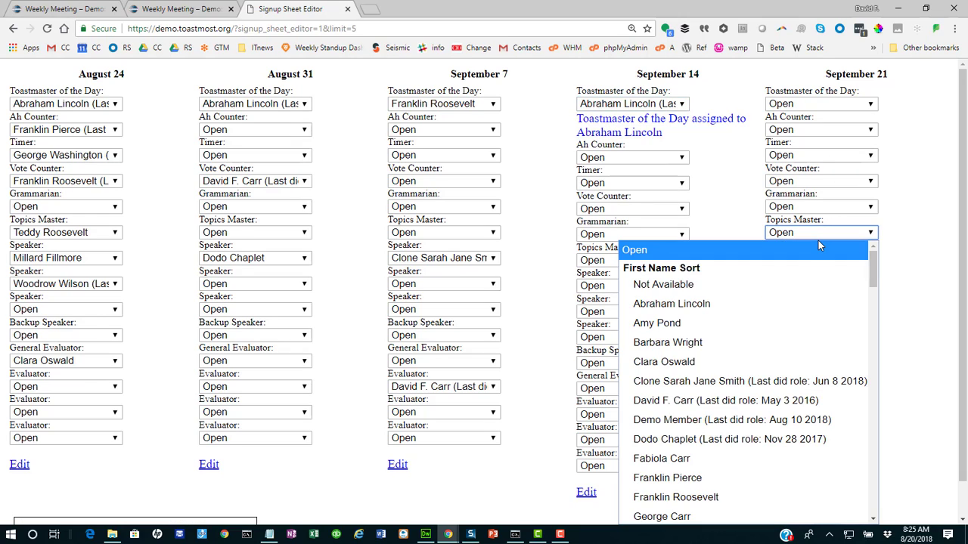
left_click(797, 303)
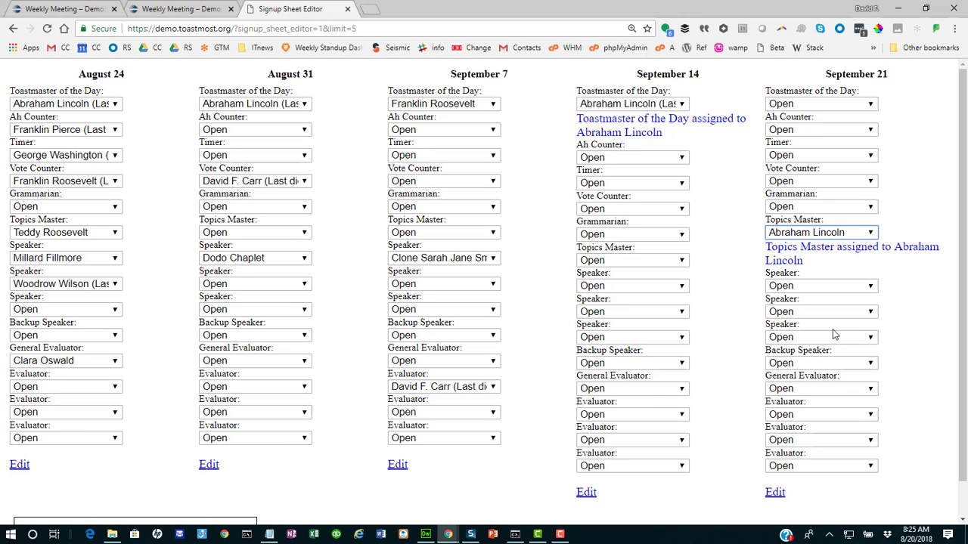
left_click(347, 9)
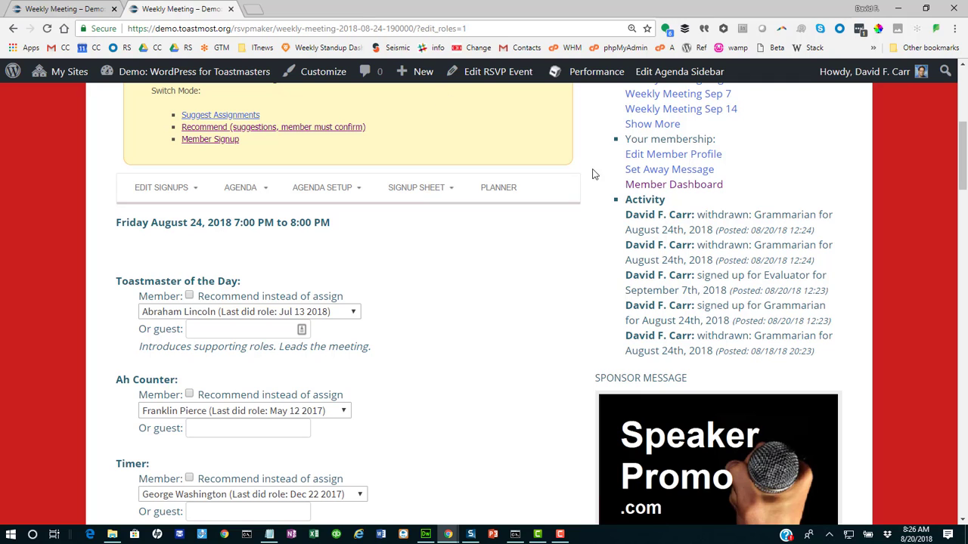
Open the August 24 Weekly Meeting in the RSVP event editor
left_click_drag(963, 176, 963, 144)
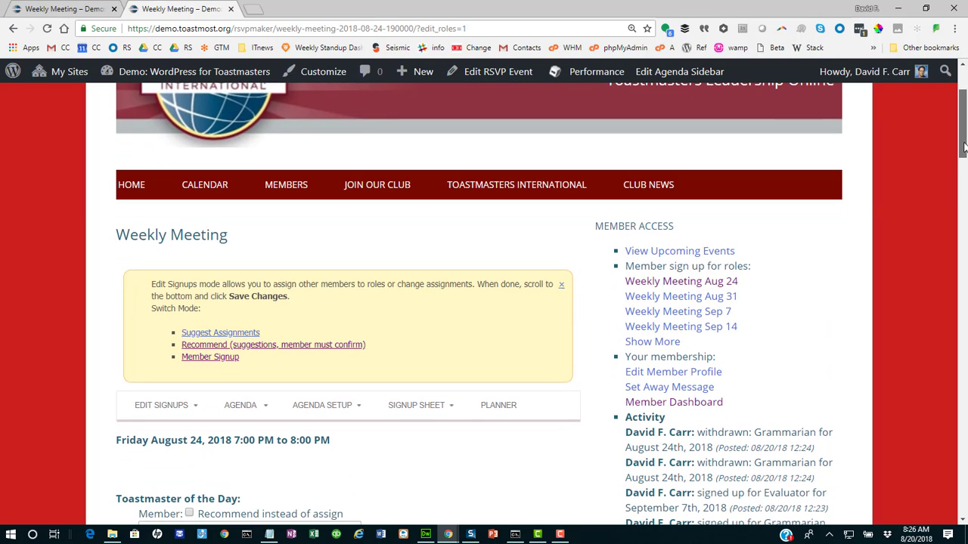
left_click(493, 75)
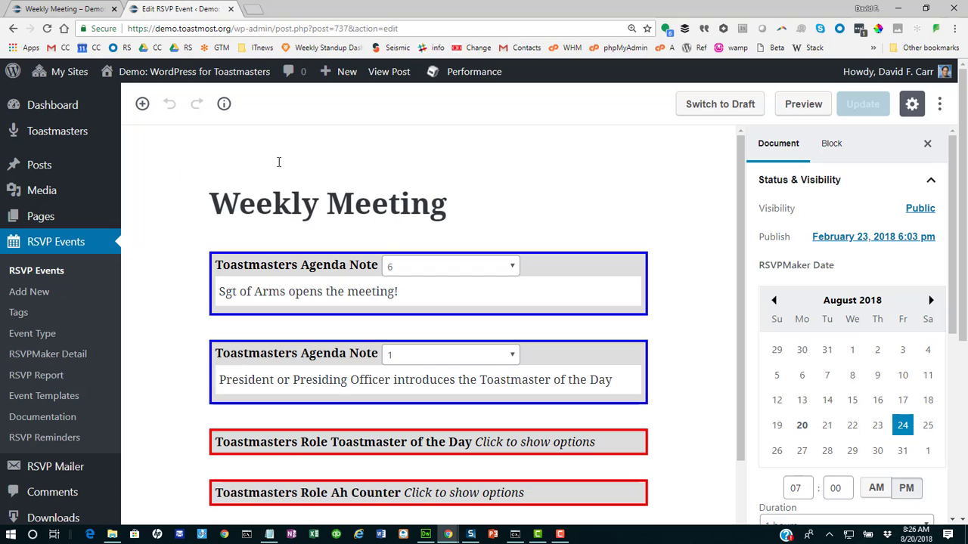
Insert a paragraph reading "tyihh" below the Weekly Meeting title, and remove that block again
mouse_move(189, 268)
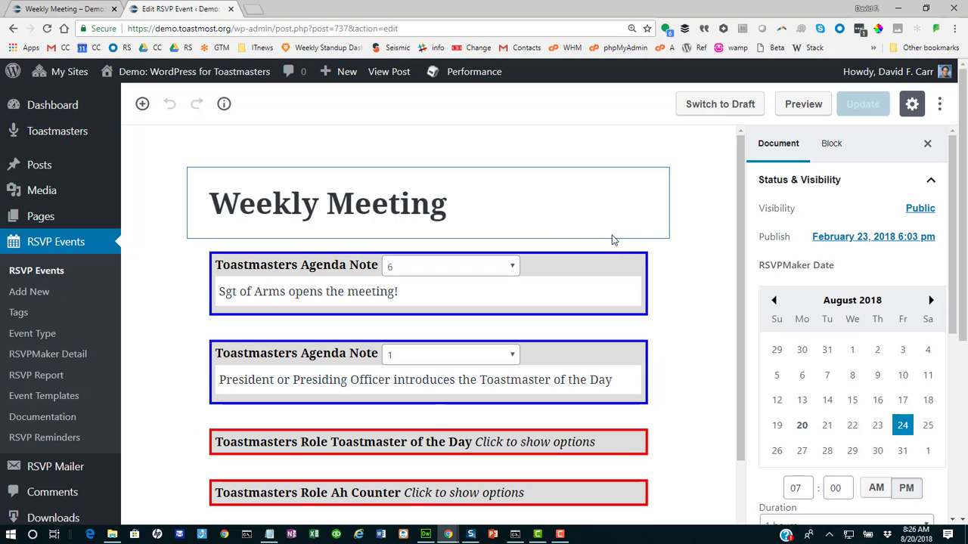
left_click(536, 211)
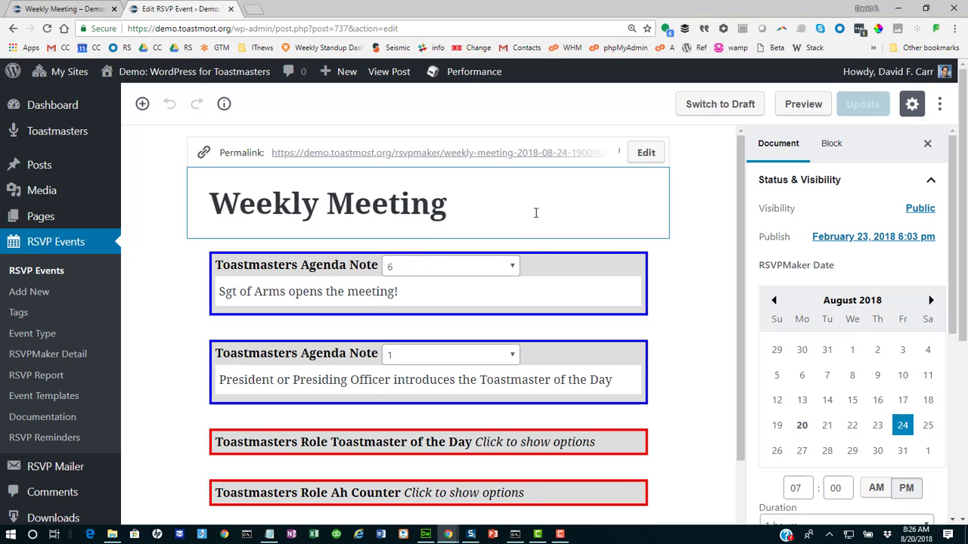
key("Return")
type("t")
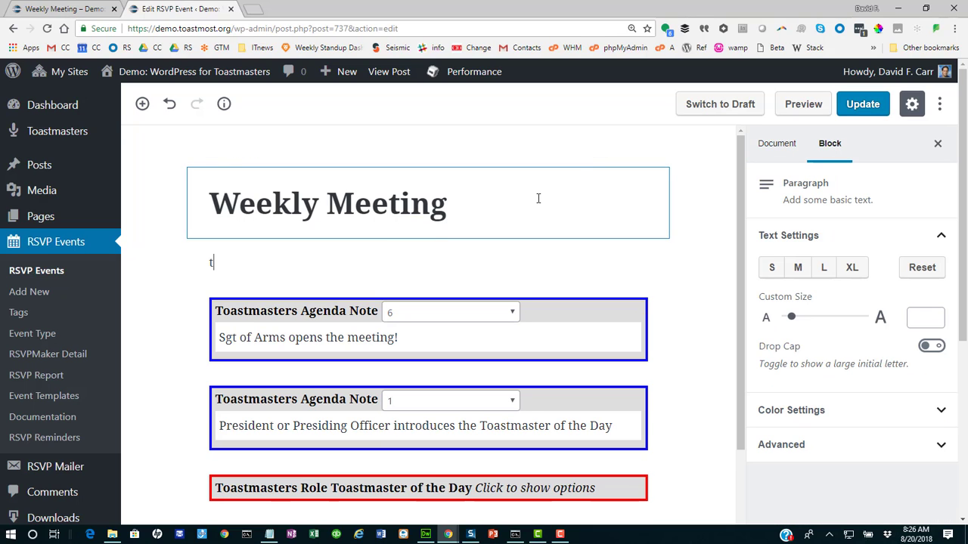
type("yihh")
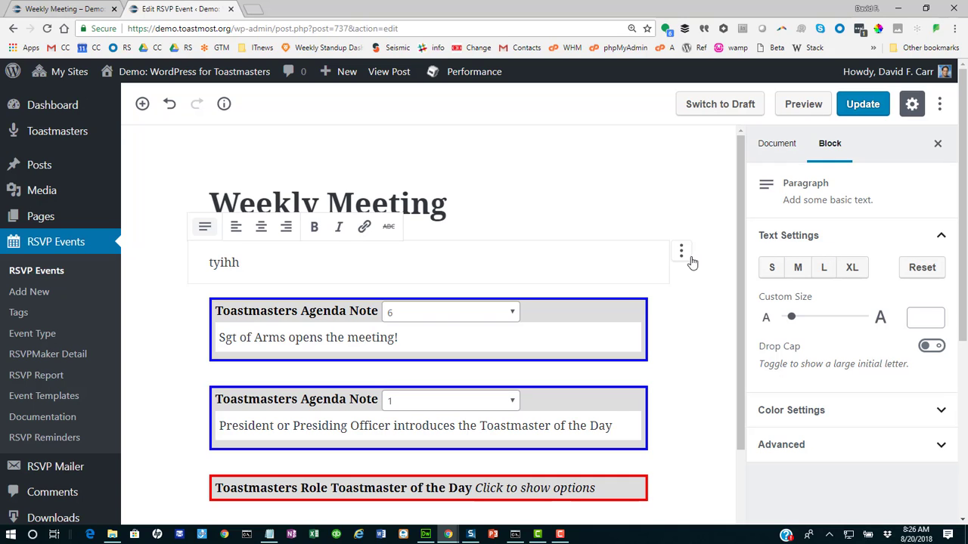
left_click(681, 253)
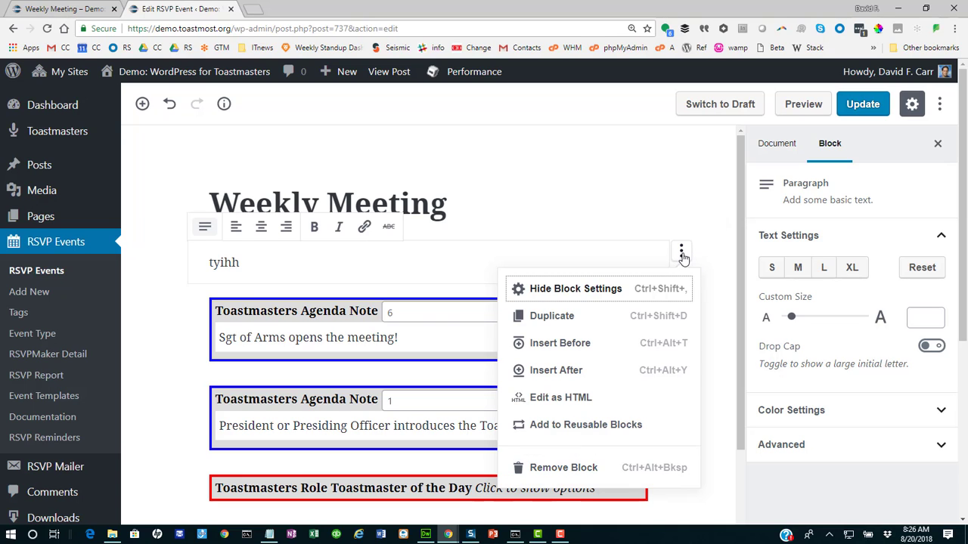
left_click(589, 469)
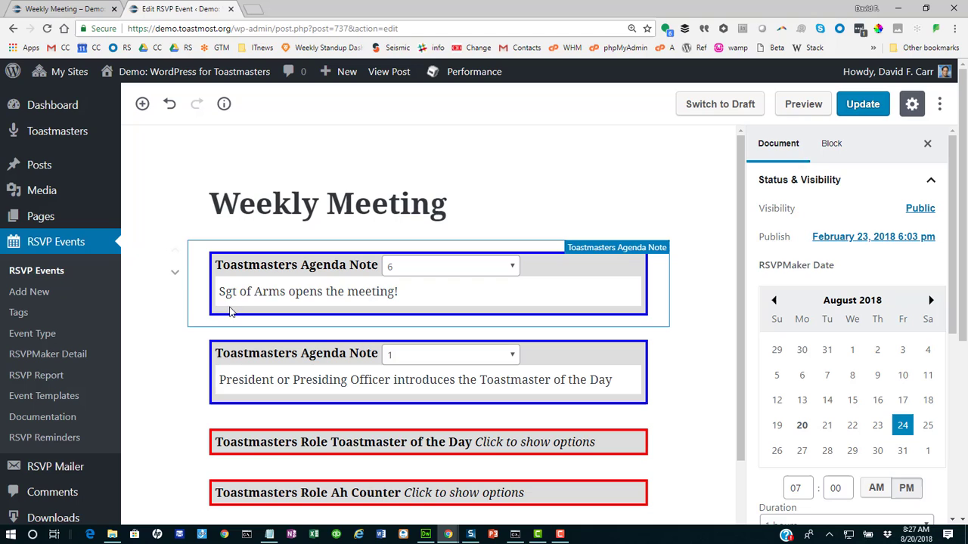
Move the Sgt of Arms agenda note below the President introduction note and back up to first place
left_click(175, 275)
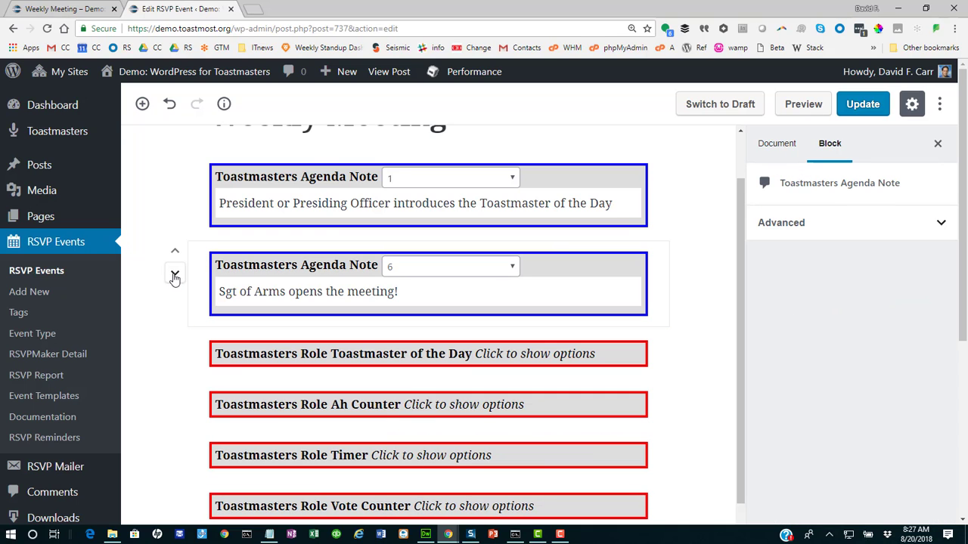
left_click(174, 255)
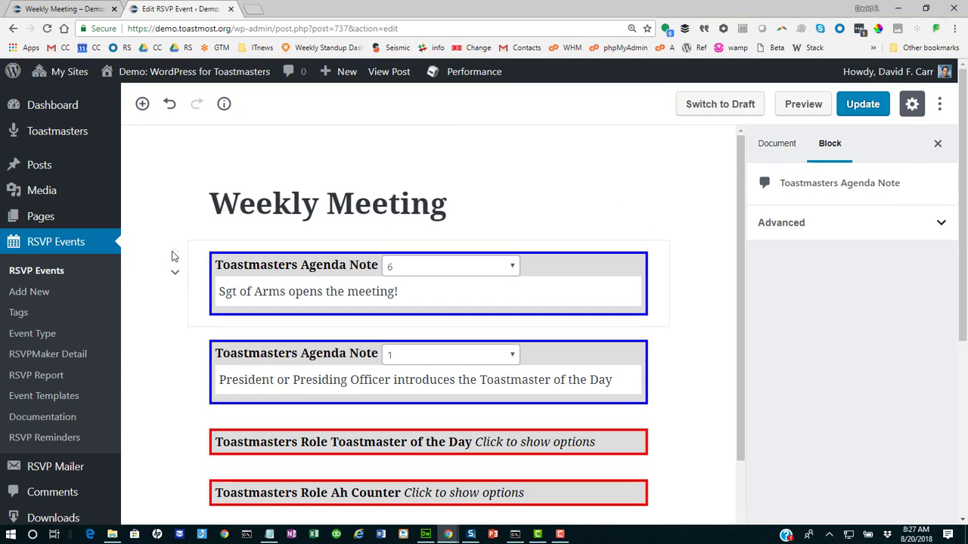
Append "Leads the Pledge of Allegiance" to the Sgt of Arms agenda note, correcting the spelling of the last word
left_click(426, 287)
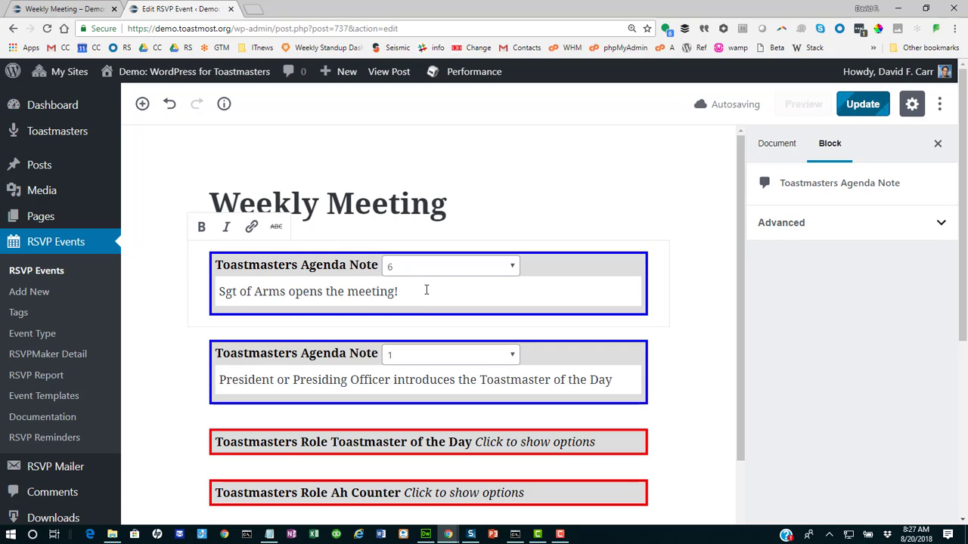
type("L")
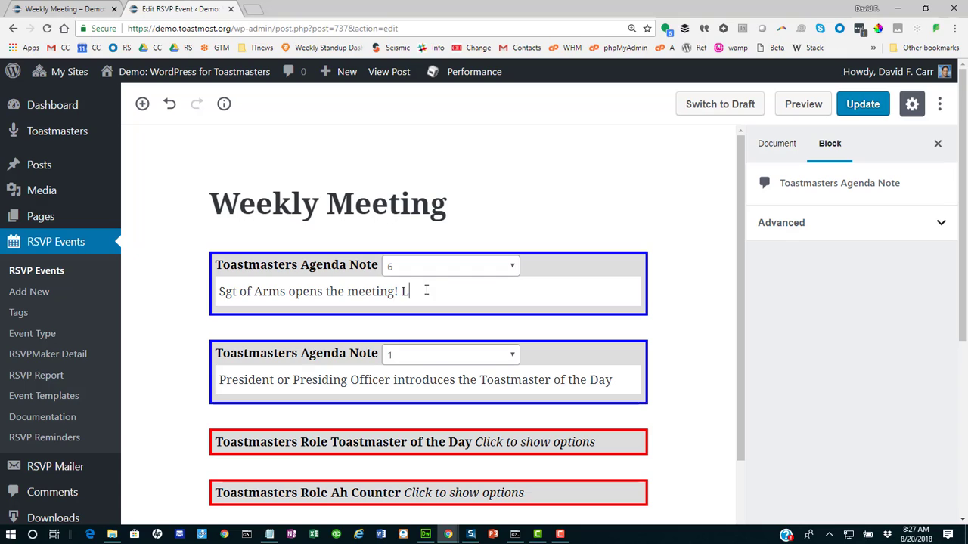
type("eads the Pledge of Allegienc")
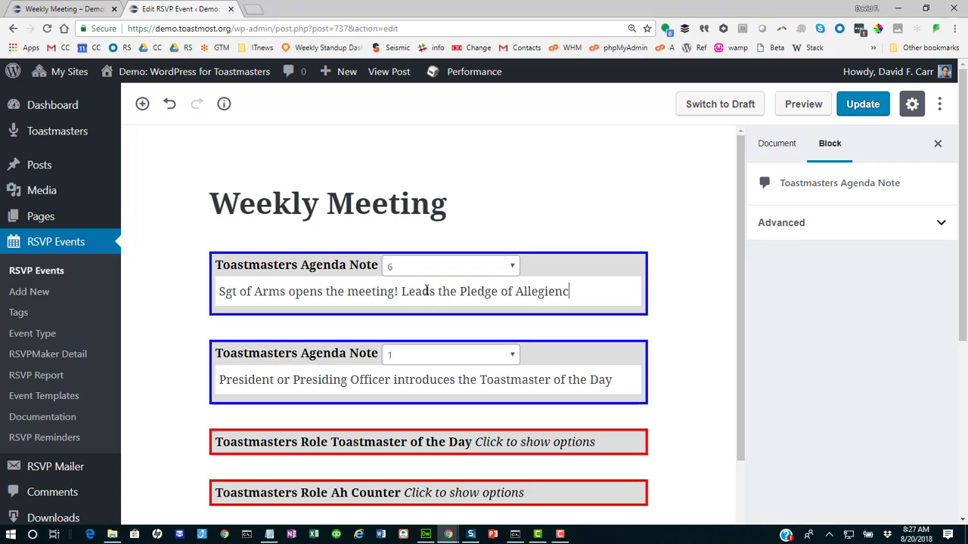
type("e.")
key("BackSpace")
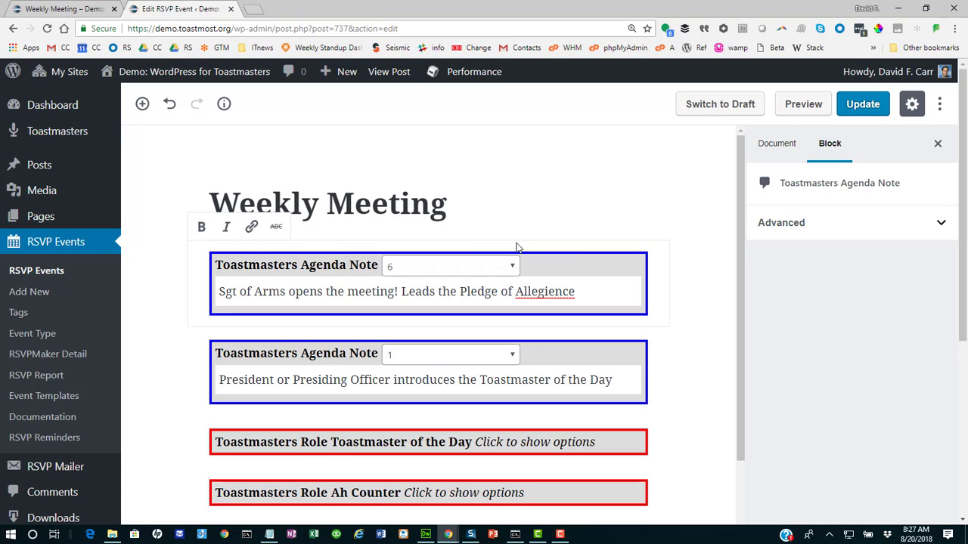
right_click(546, 293)
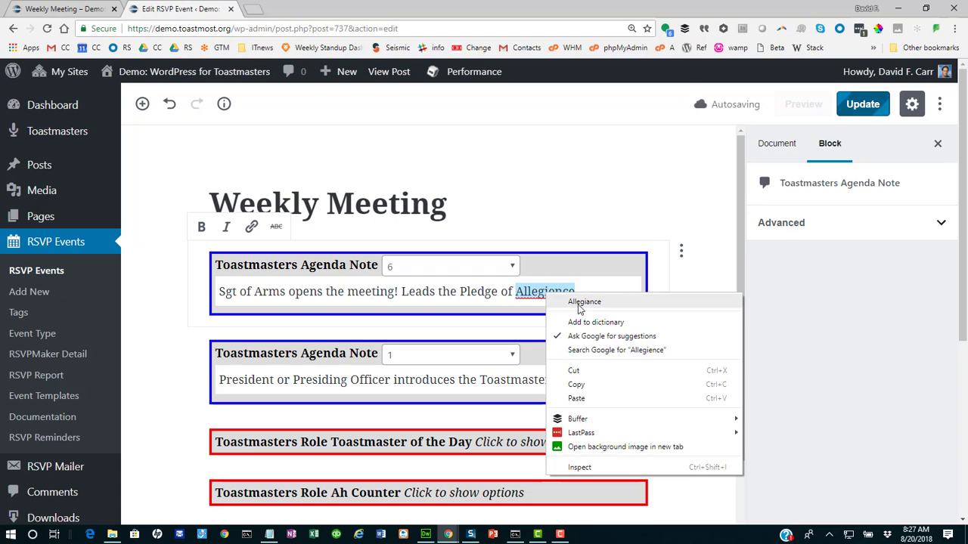
left_click(584, 304)
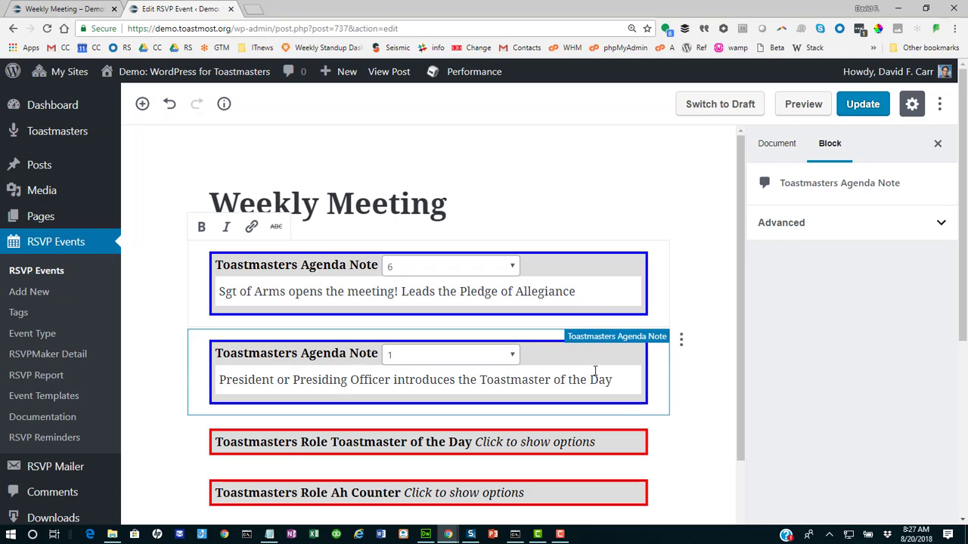
left_click(624, 379)
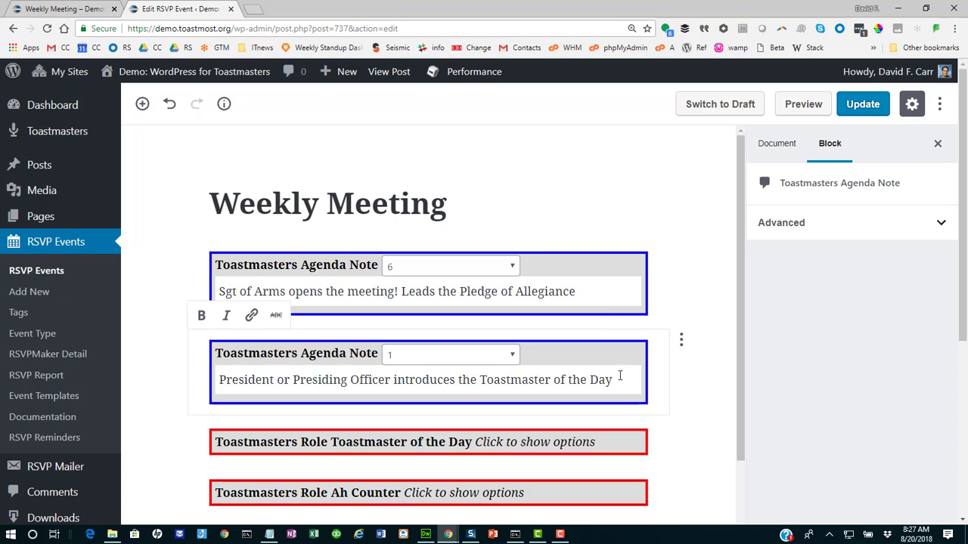
left_click(605, 297)
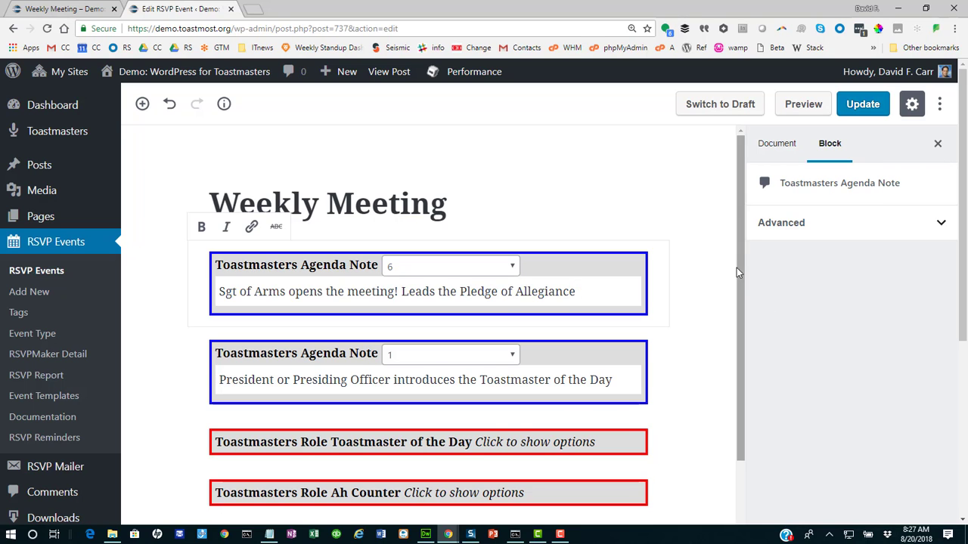
Set the Count of the Speaker role to 2
left_click_drag(736, 267, 747, 481)
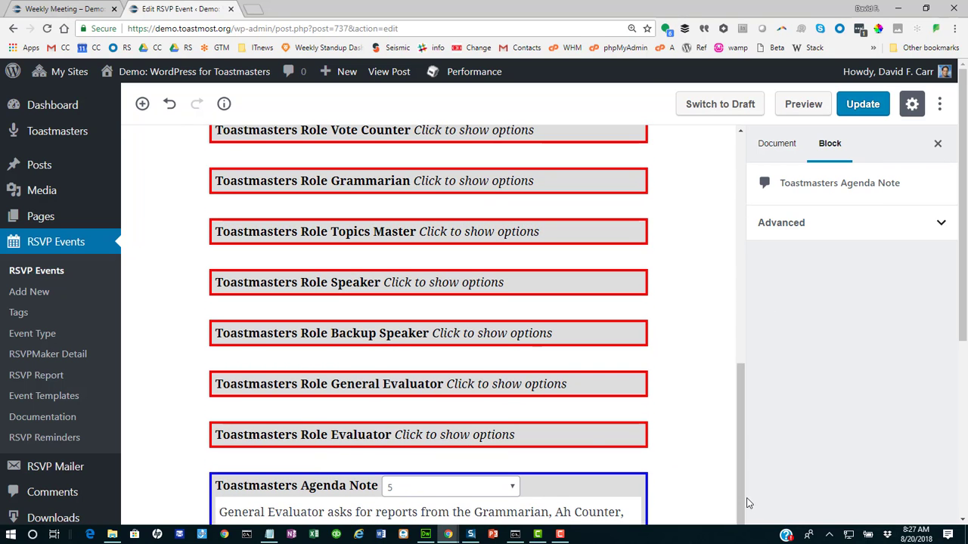
left_click(468, 285)
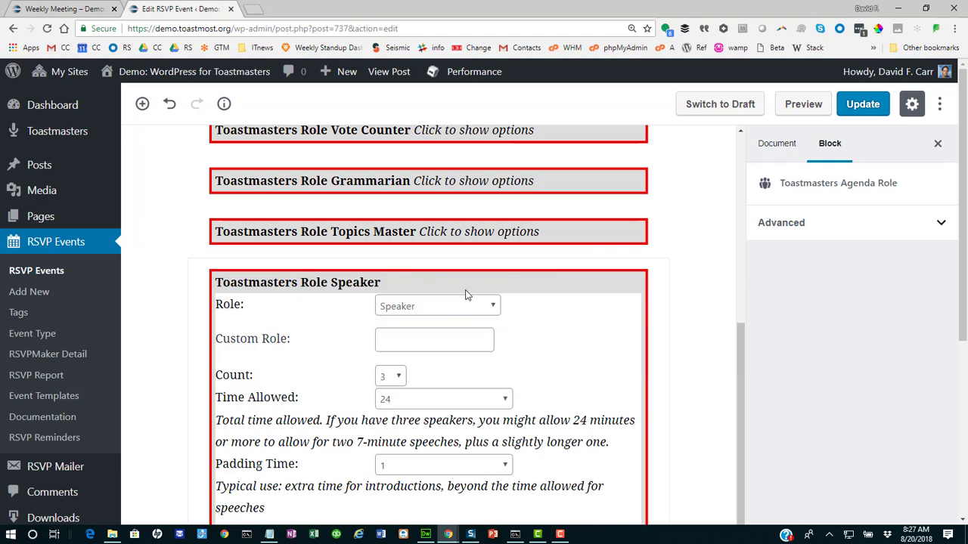
left_click(398, 375)
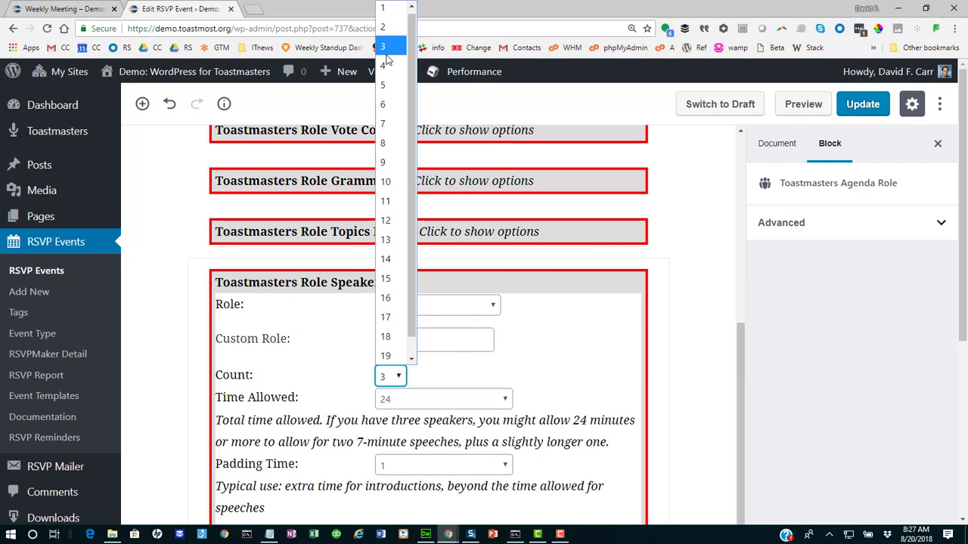
left_click(387, 27)
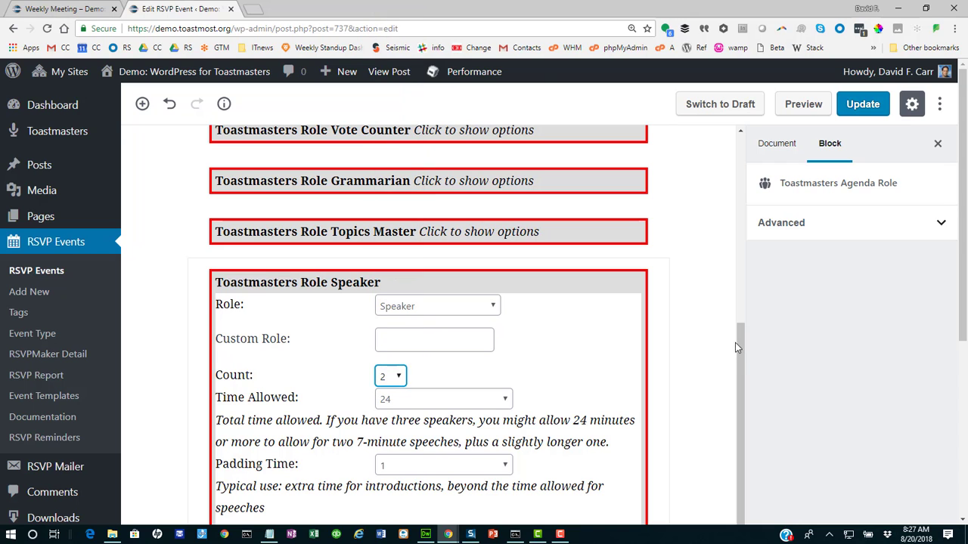
Set the Evaluator role's Count to 2 and its Time Allowed to 6
left_click_drag(739, 345, 750, 531)
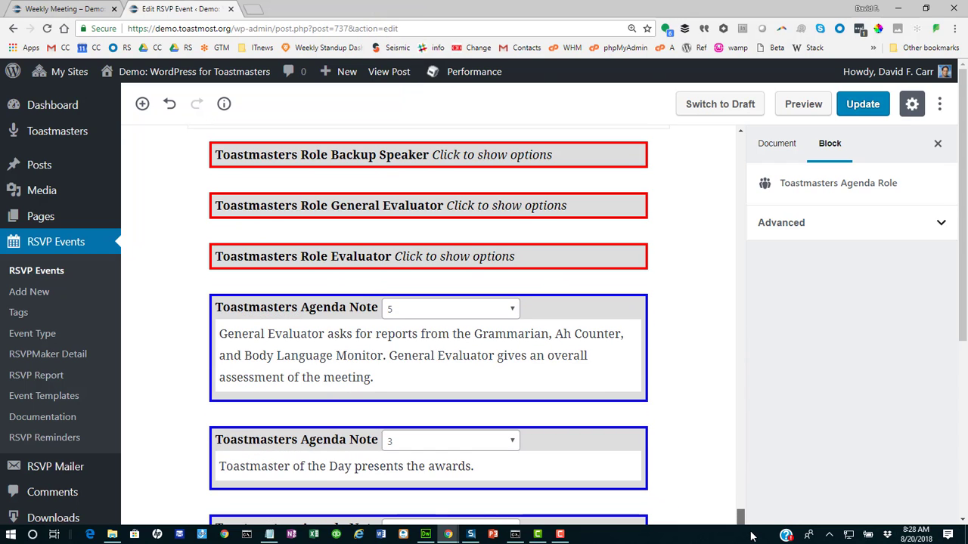
left_click(575, 258)
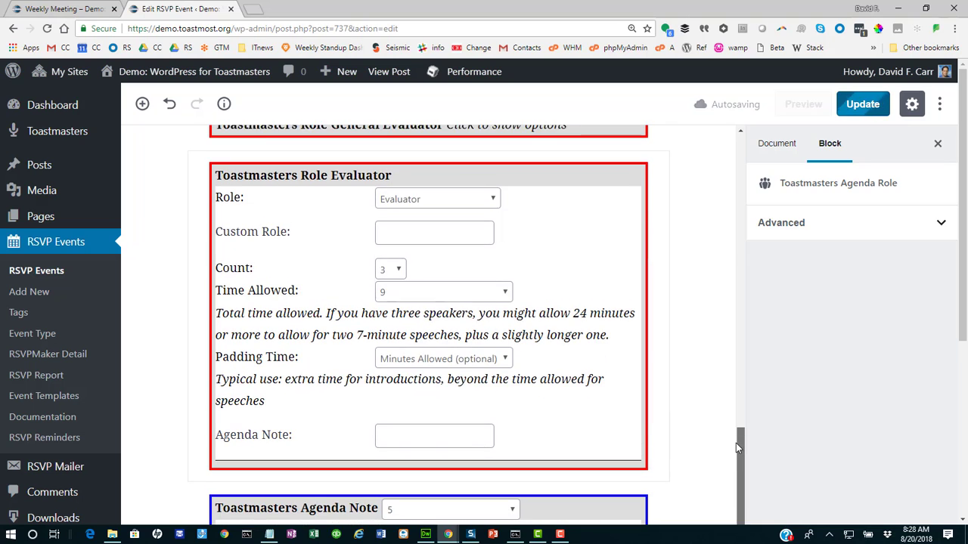
left_click(468, 199)
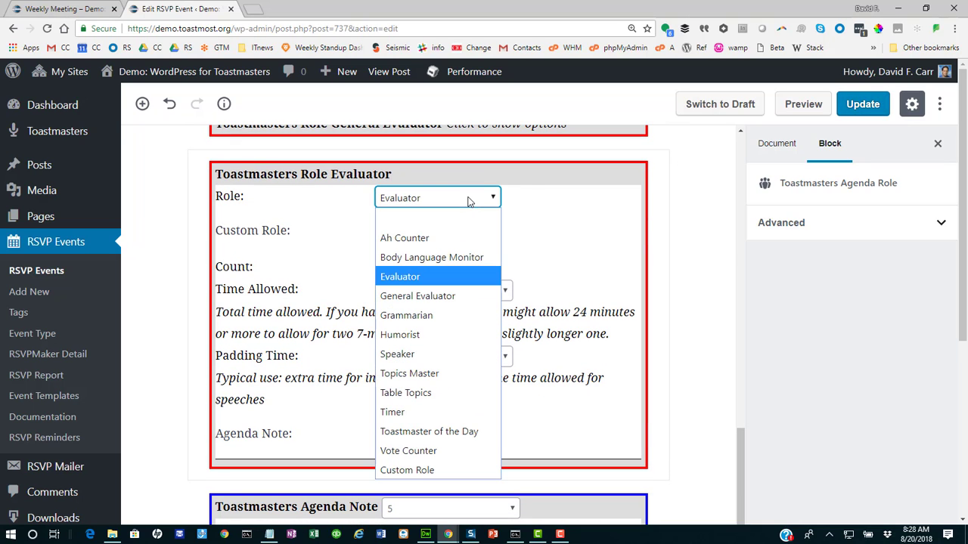
left_click(562, 214)
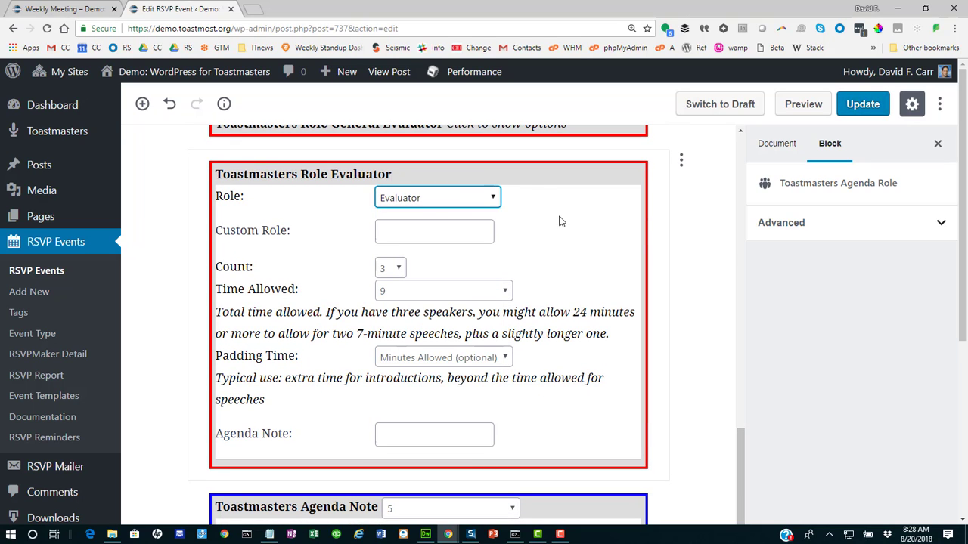
left_click(383, 269)
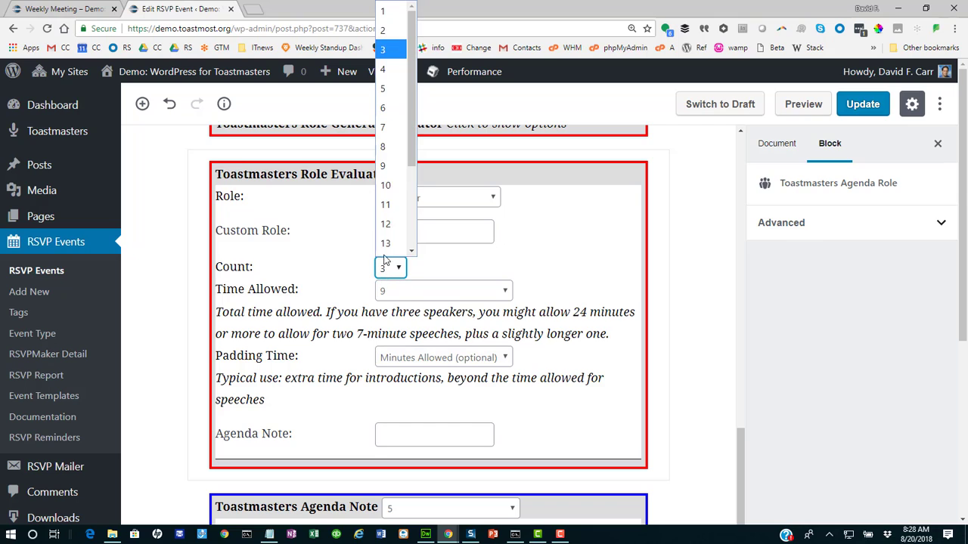
left_click(388, 21)
left_click(459, 302)
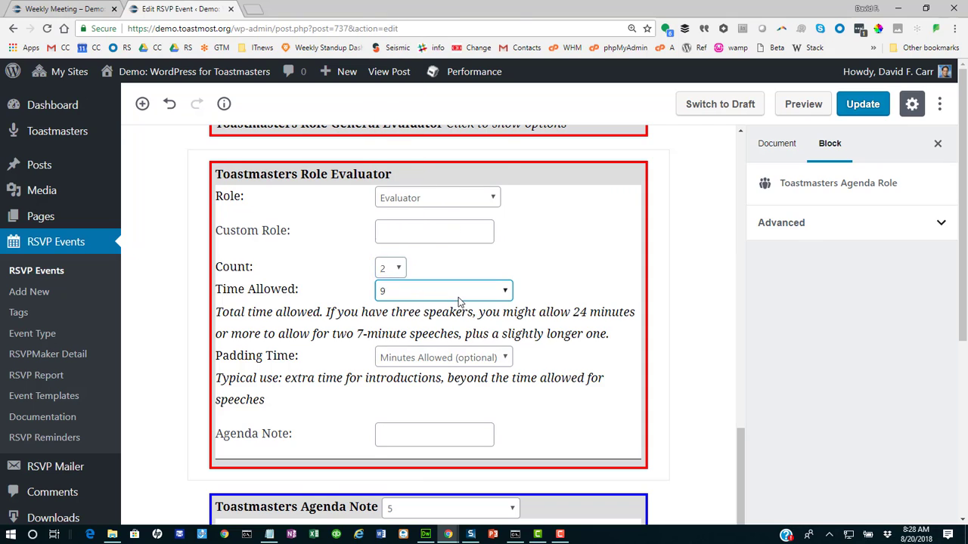
left_click(413, 116)
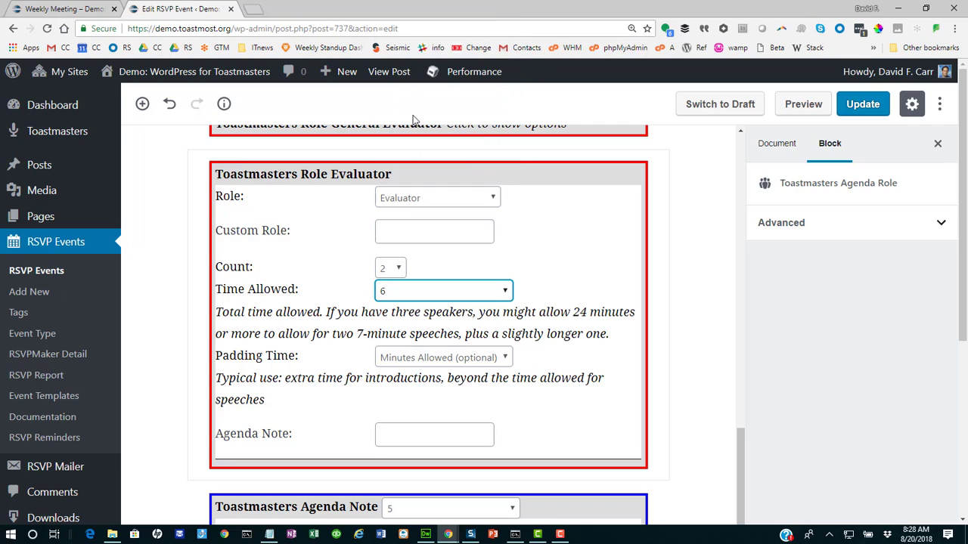
Update the event and view its published page to check the Speaker and Evaluator role slots
left_click(865, 104)
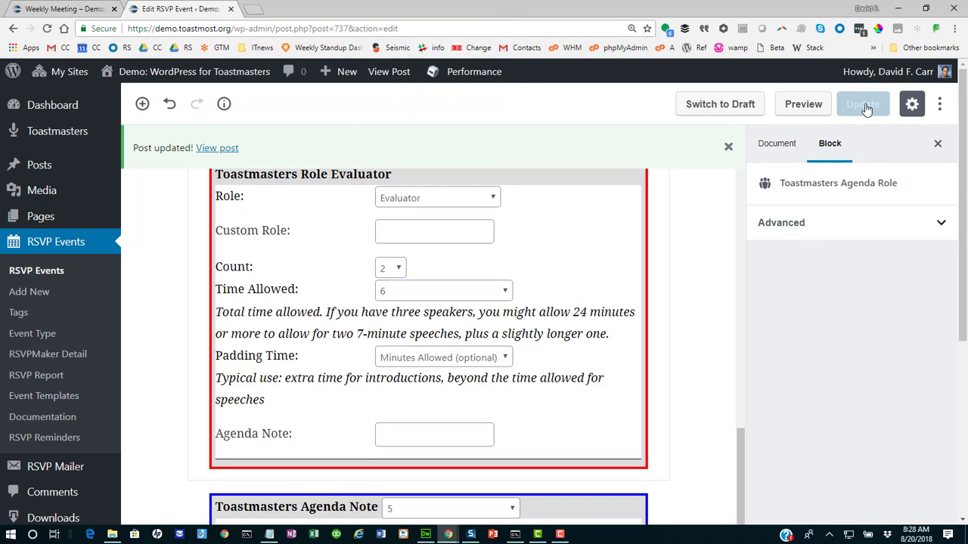
left_click(225, 150)
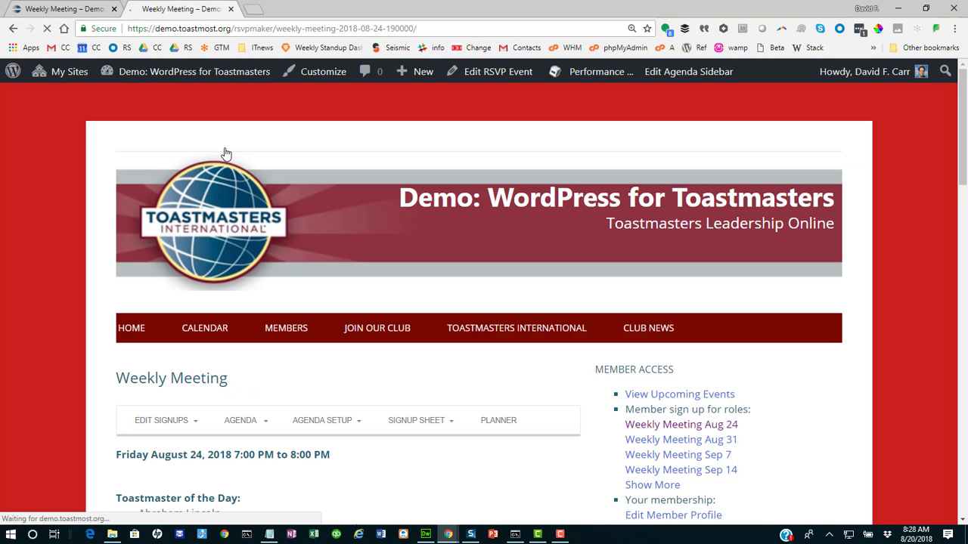
scroll(226, 153, "down", 5)
scroll(225, 154, "down", 5)
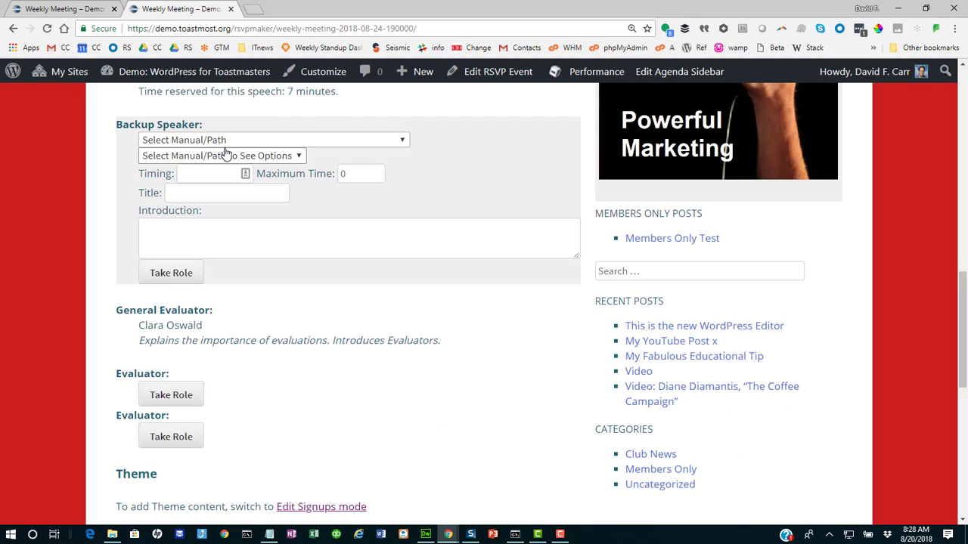
scroll(225, 153, "up", 5)
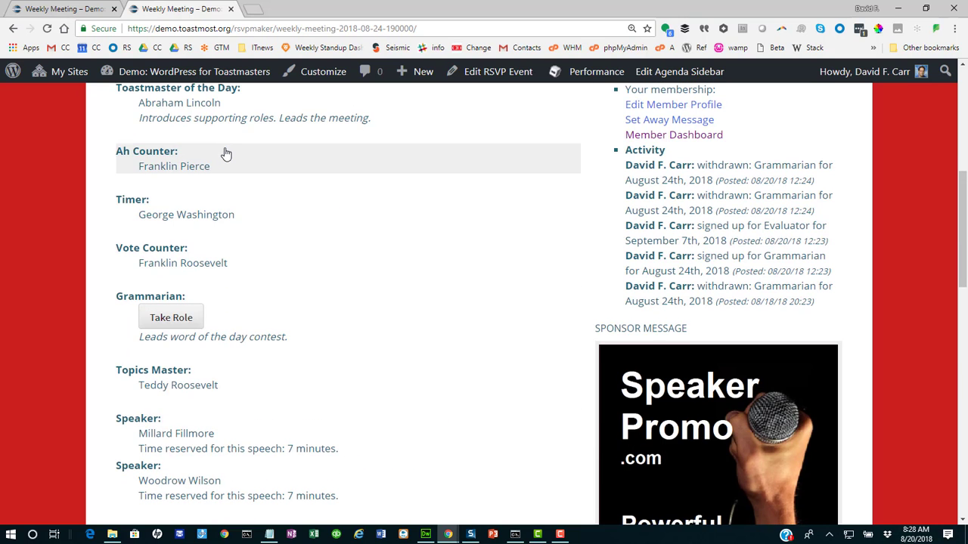
scroll(225, 153, "down", 2)
scroll(226, 153, "up", 4)
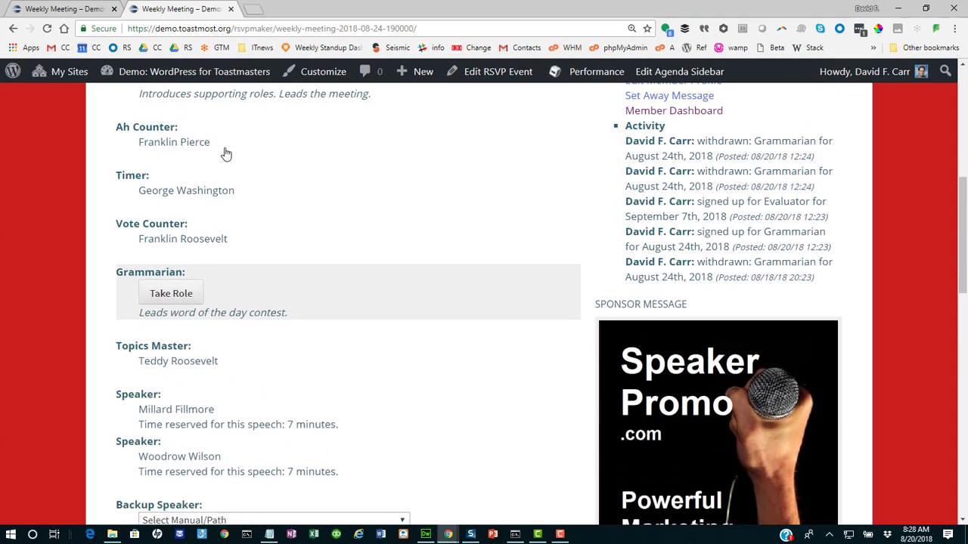
Show the August 24 meeting agenda and examine the schedule, especially the start time and entries of the speakers
mouse_move(226, 154)
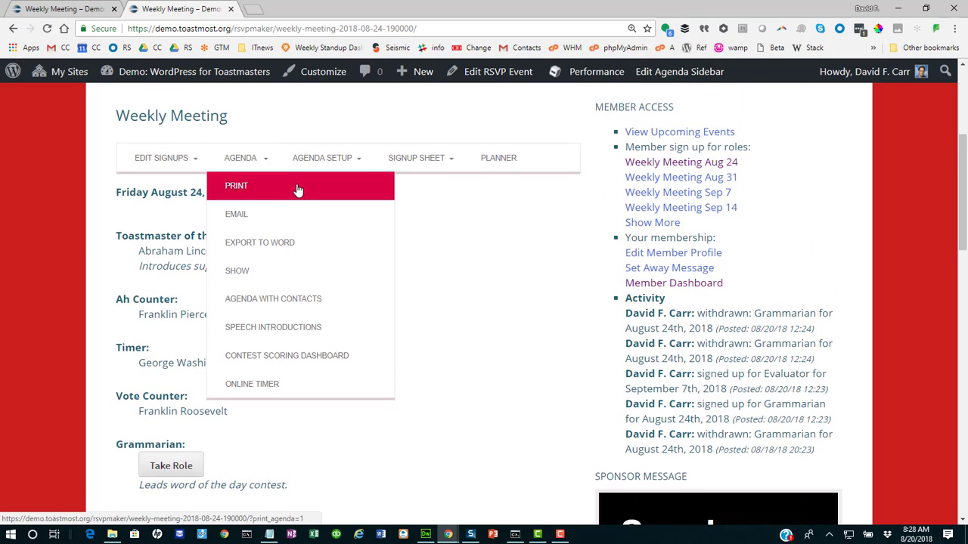
left_click(251, 272)
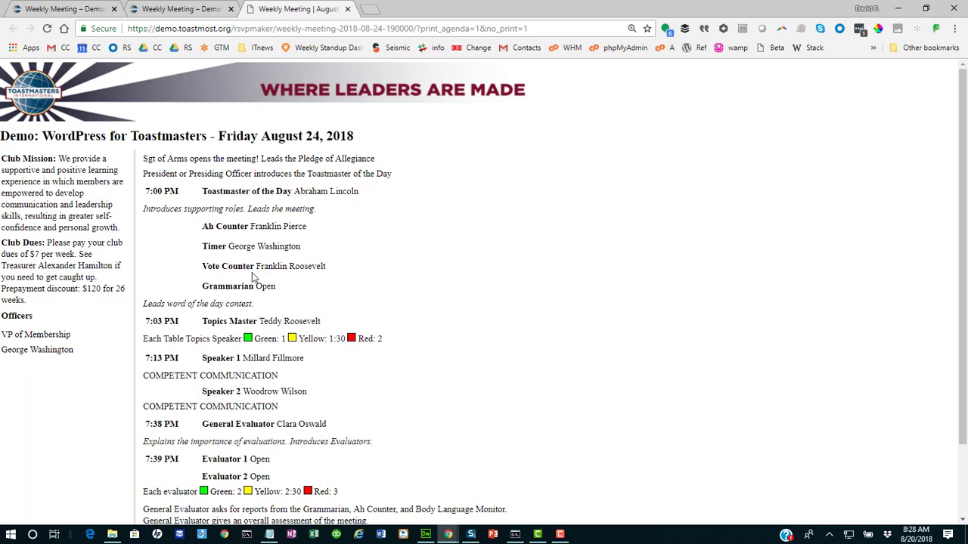
scroll(252, 273, "down", 2)
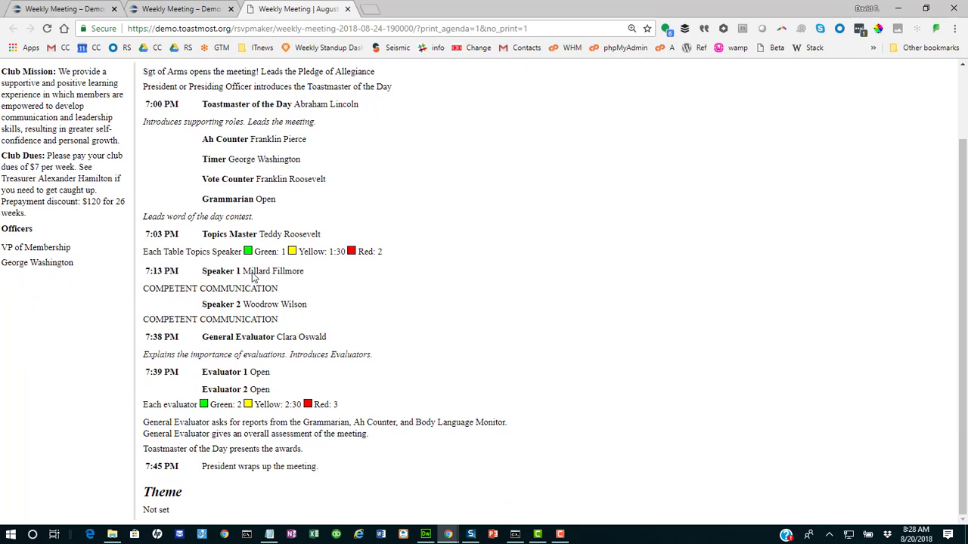
left_click_drag(148, 270, 301, 322)
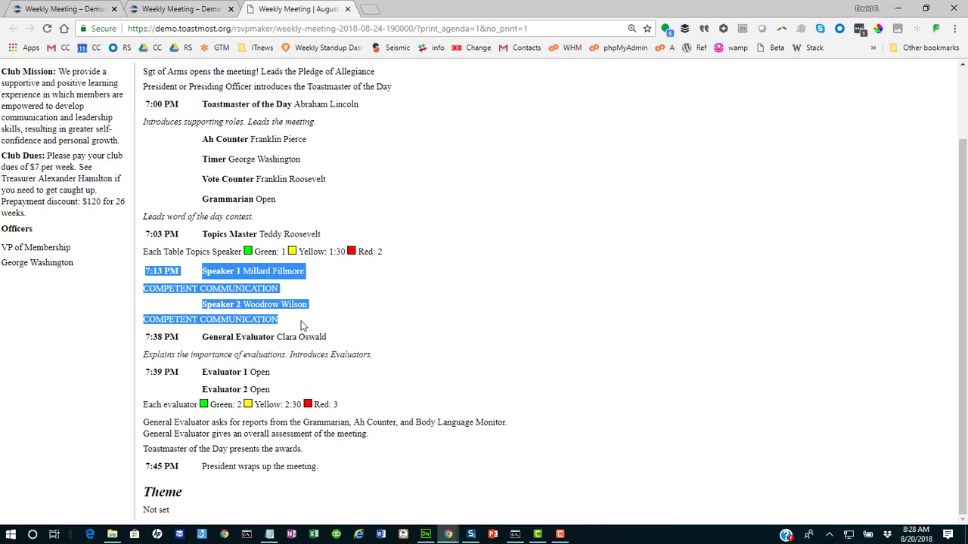
left_click(325, 327)
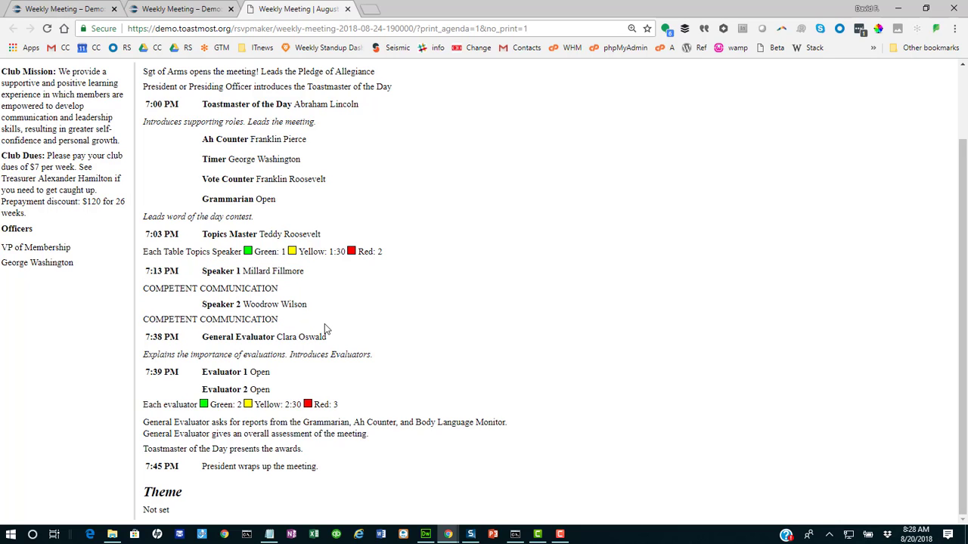